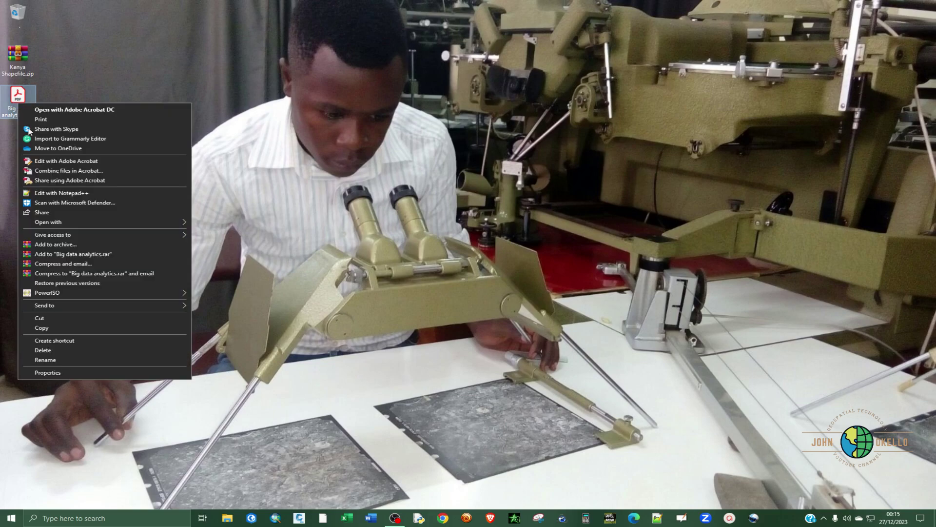
Step: Bring up the context menu for Big data analytics.pdf on the desktop, showing Give access to
mouse_move(166, 234)
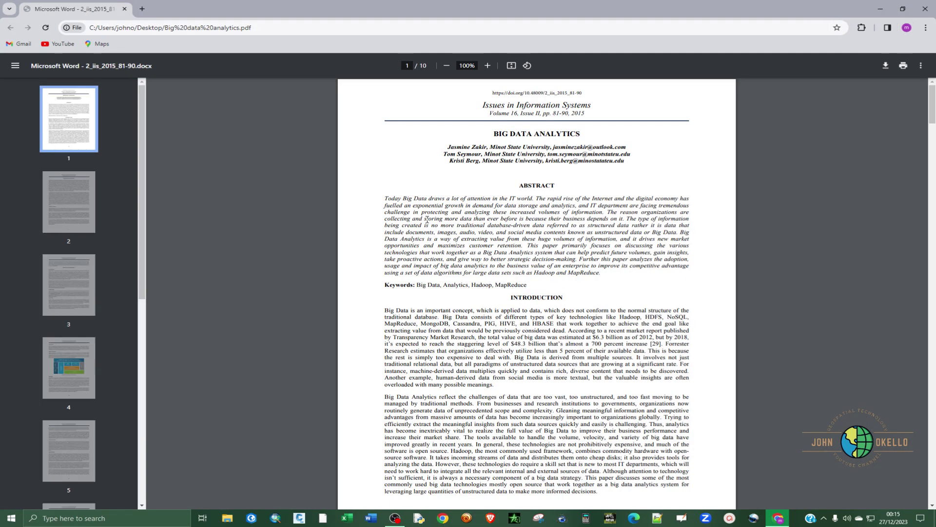
Step: Scroll through the first pages of the Big data analytics PDF in Chrome, then back to page 1
scroll(427, 219, down, 10)
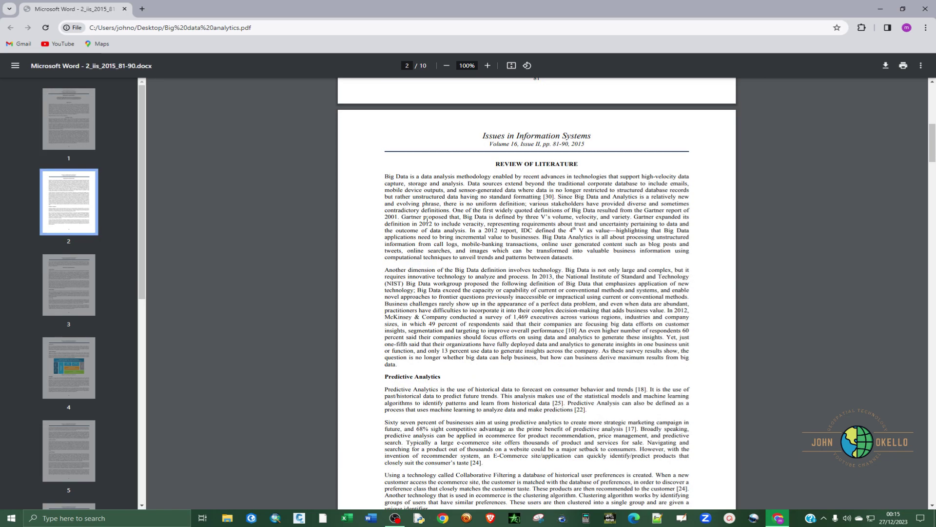
scroll(427, 220, down, 8)
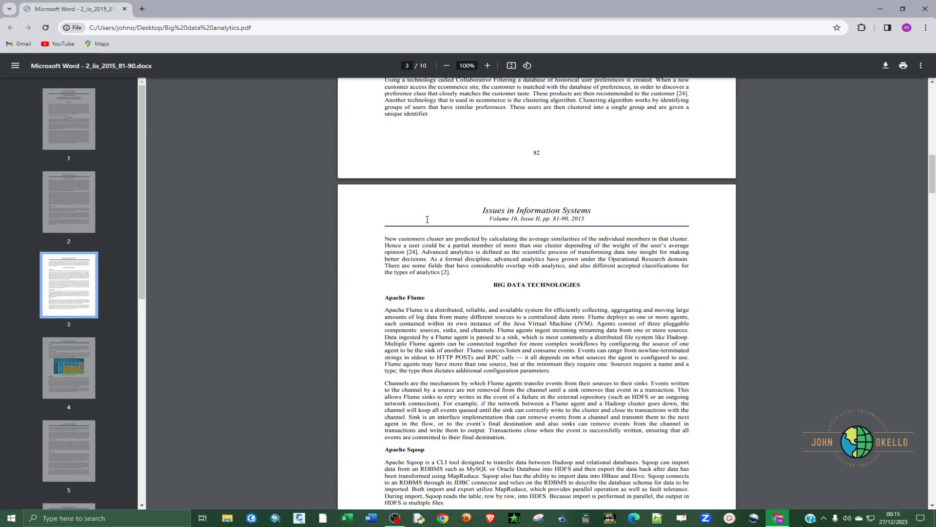
scroll(426, 220, up, 15)
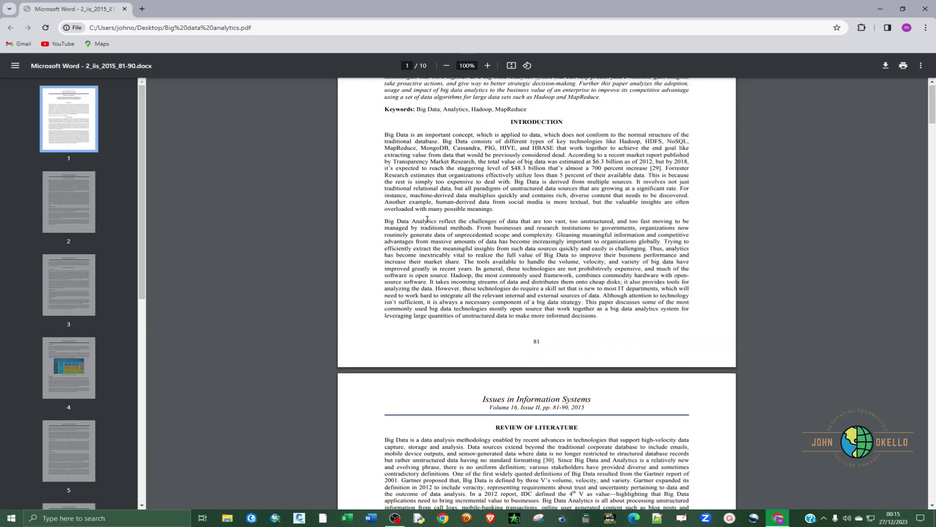
scroll(427, 219, up, 4)
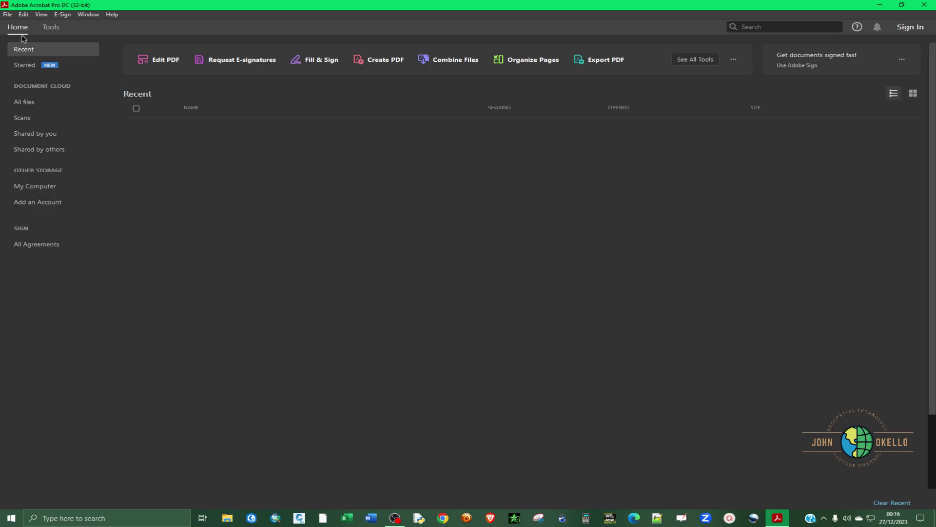
Step: Open Big data analytics.pdf from the Desktop folder in Acrobat
click(8, 15)
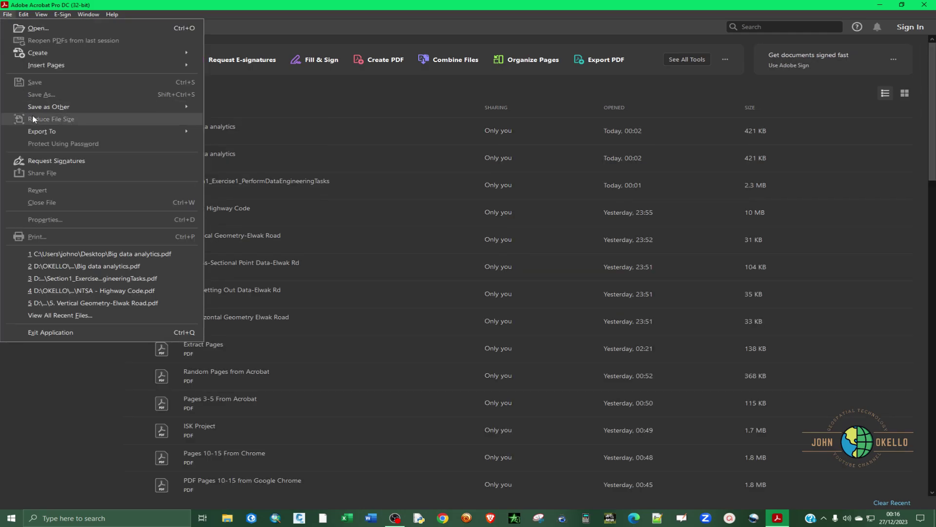
click(45, 29)
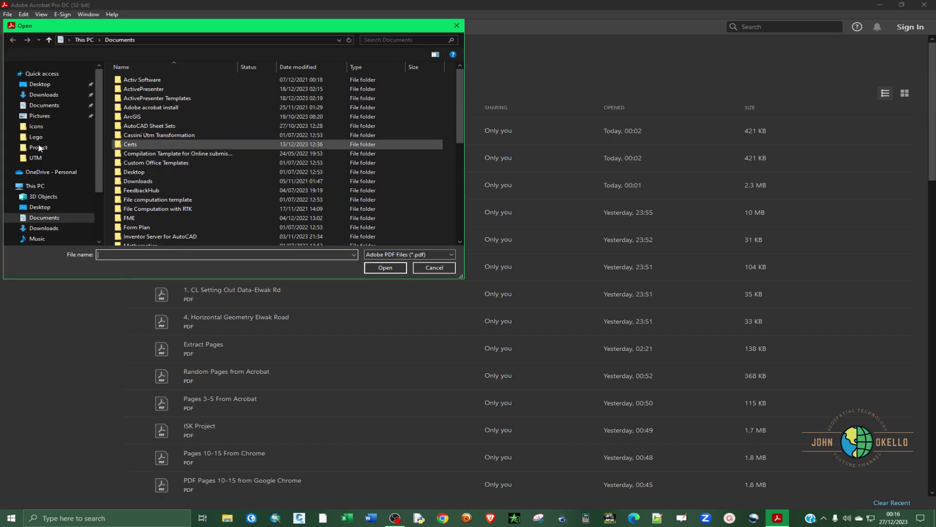
click(40, 207)
click(137, 93)
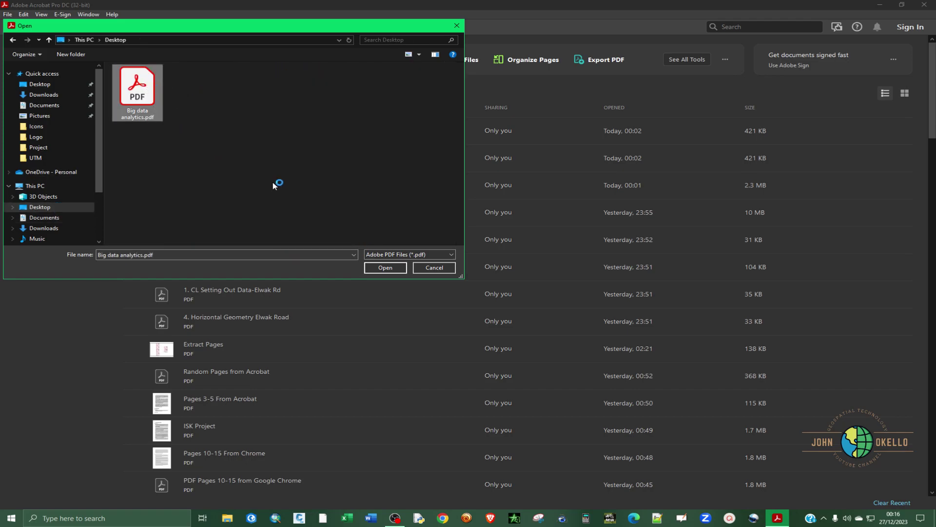
click(385, 268)
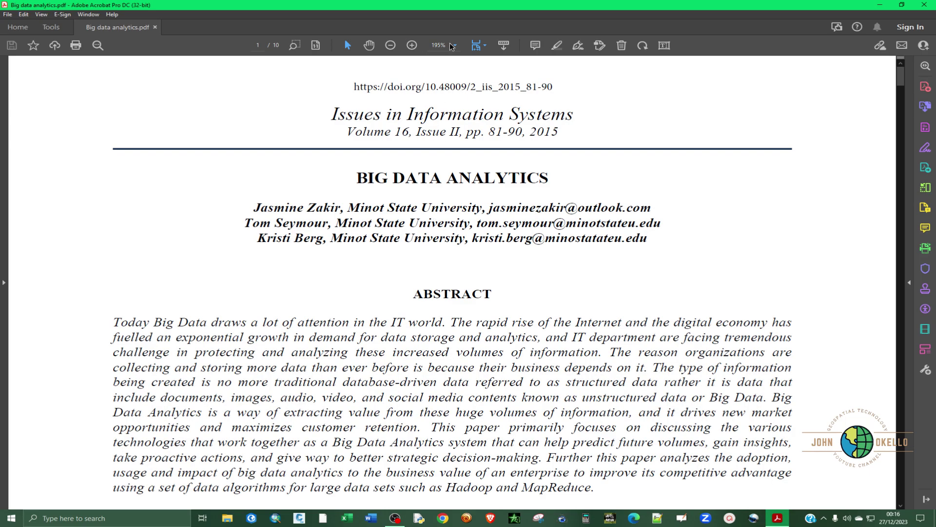
Step: Set the page zoom to 100% and scroll the page
click(453, 46)
click(482, 110)
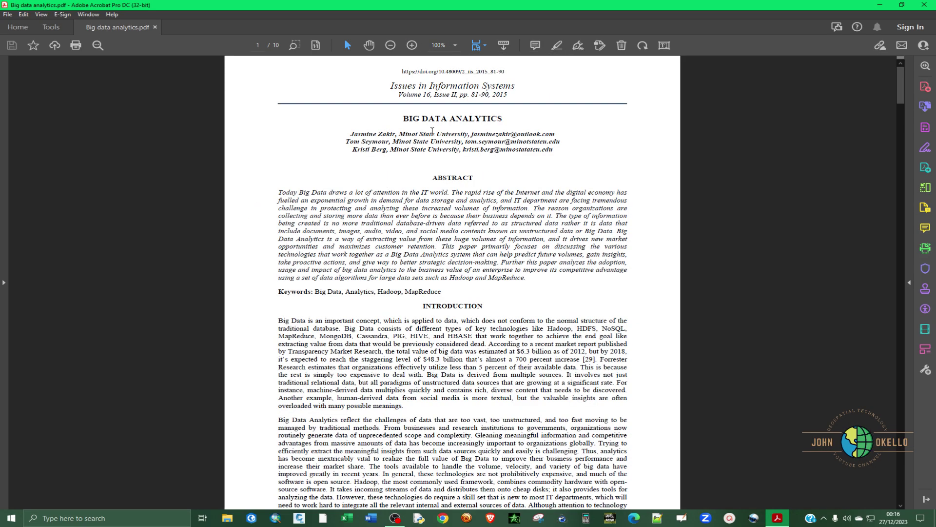
scroll(436, 160, down, 9)
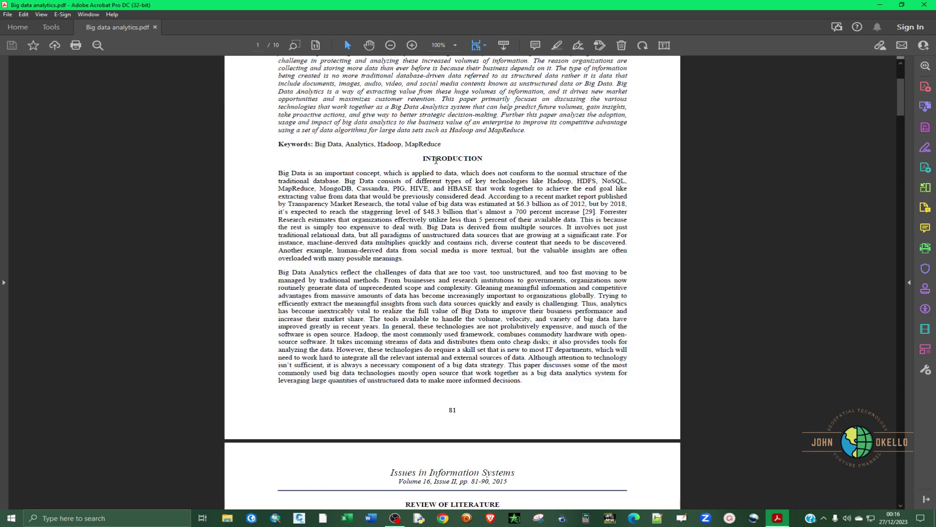
scroll(436, 161, up, 3)
Step: Browse all ten pages in the Page Thumbnails panel, then show the Tools center
click(5, 283)
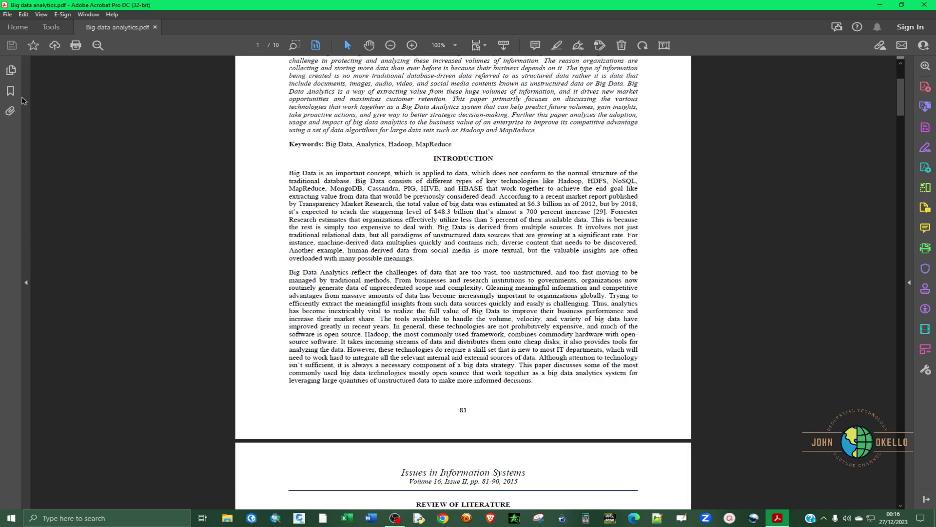
click(12, 72)
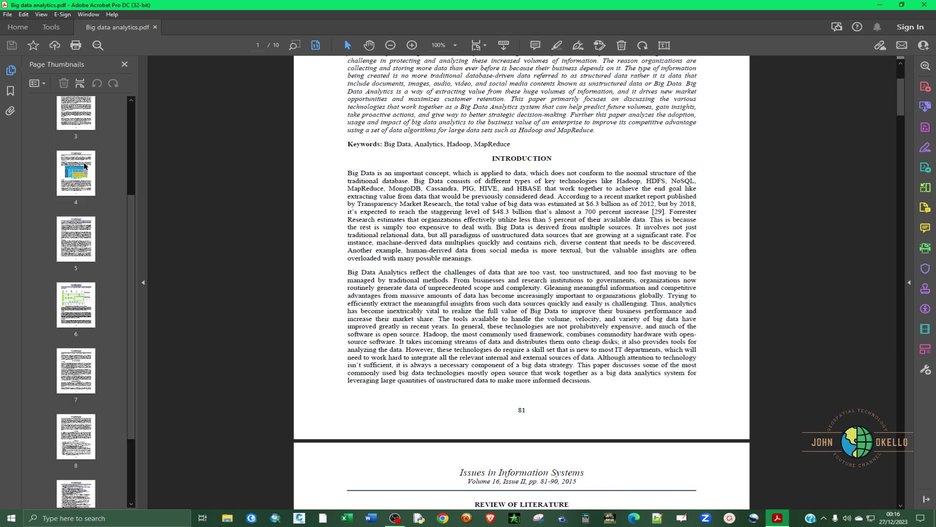
scroll(79, 192, down, 5)
scroll(581, 284, up, 5)
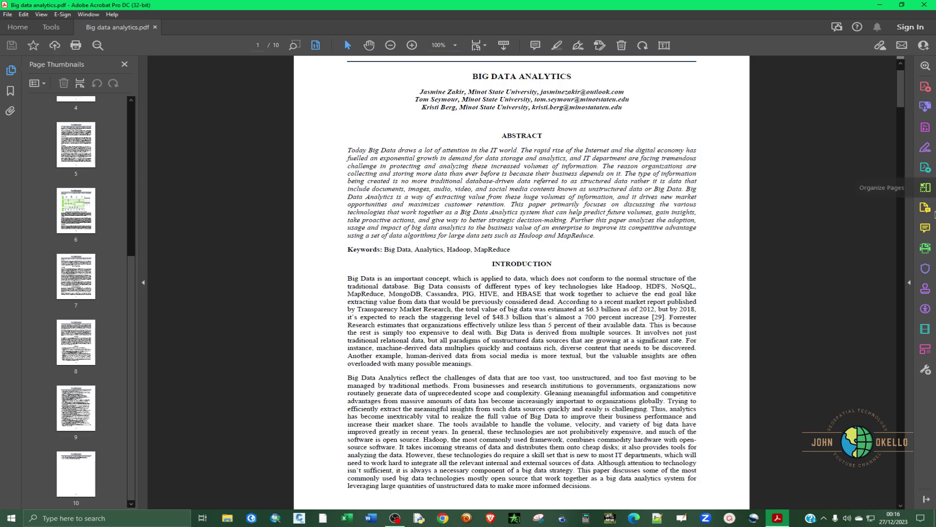
click(922, 186)
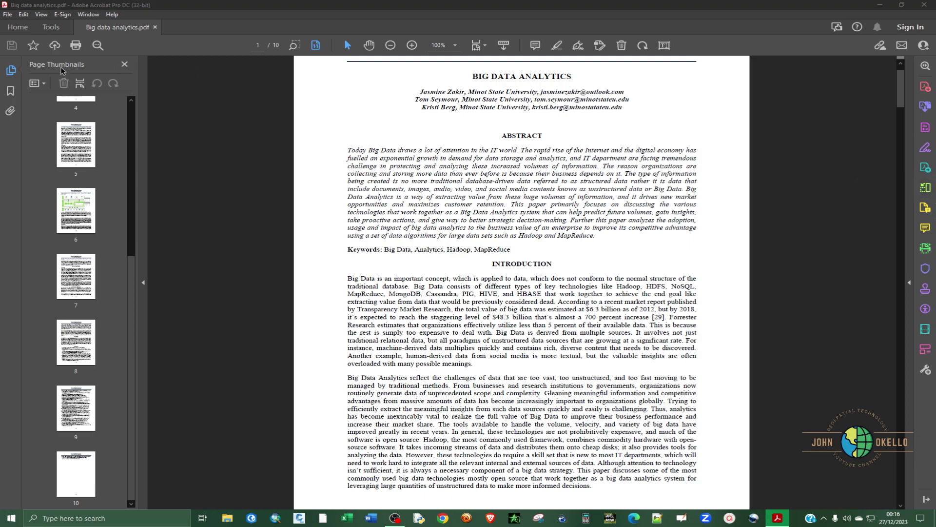
click(50, 29)
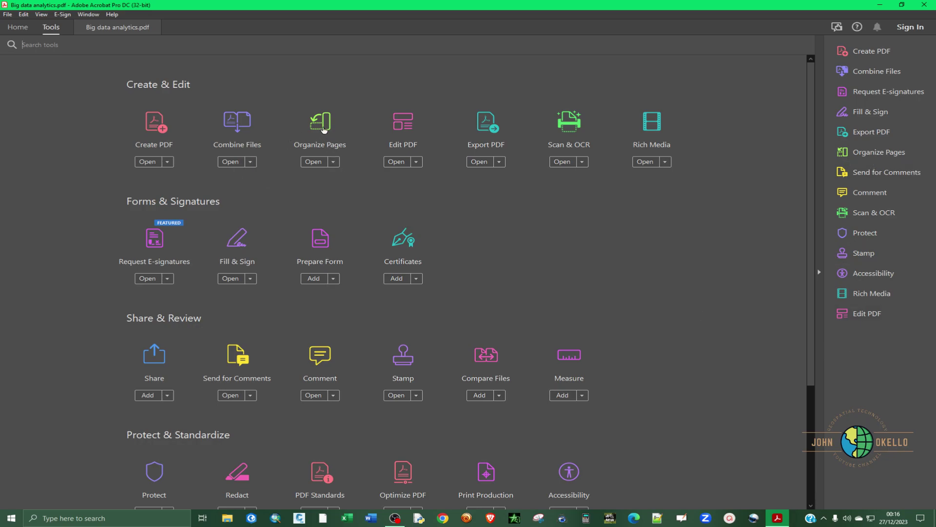
click(322, 124)
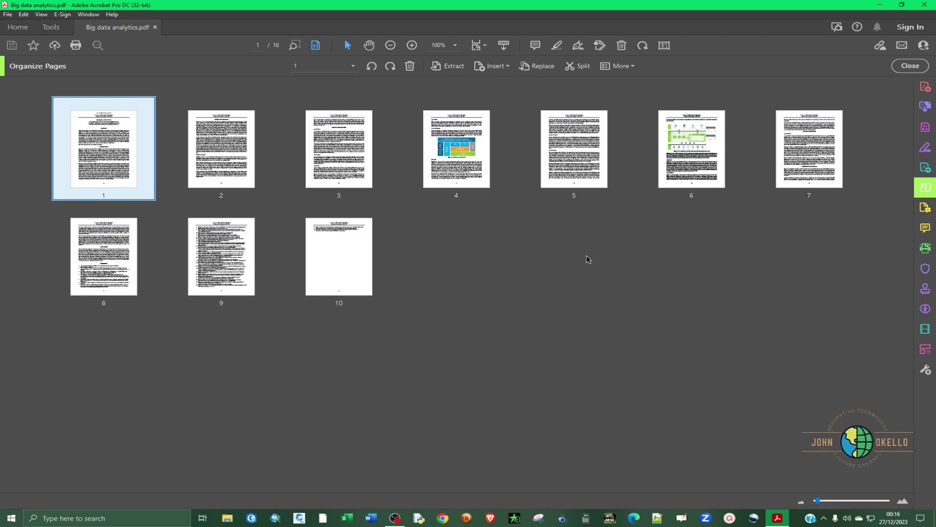
drag(149, 157, 363, 108)
mouse_move(380, 289)
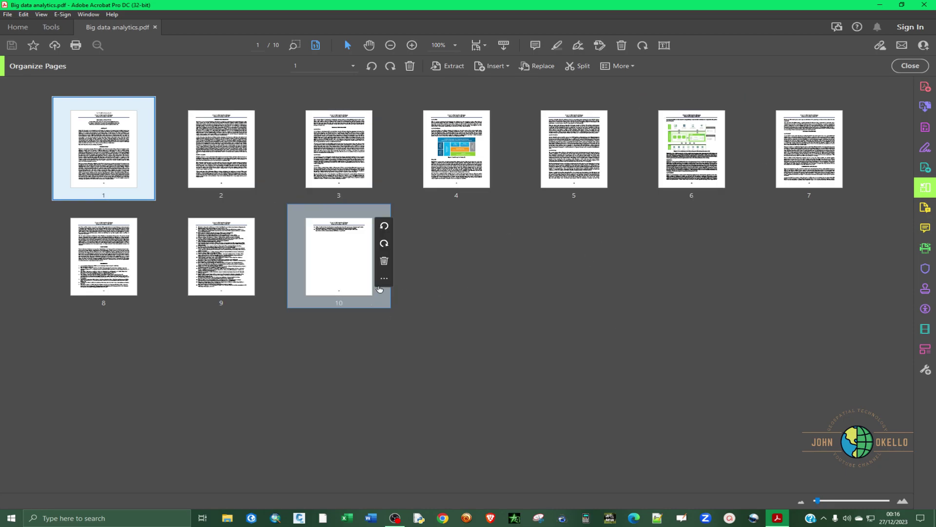
mouse_move(471, 125)
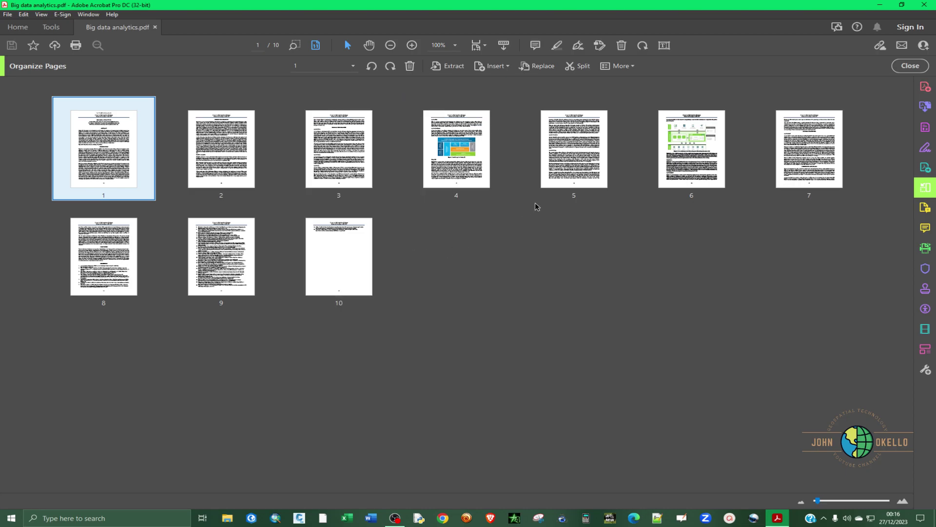
Step: Start Split mode, splitting by Number of pages with 1 page per output file
mouse_move(537, 119)
click(583, 70)
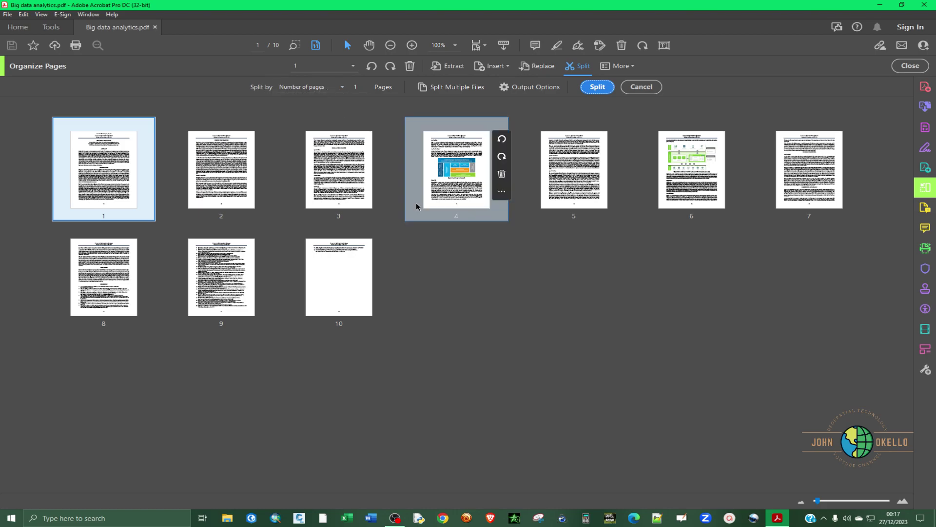
click(340, 88)
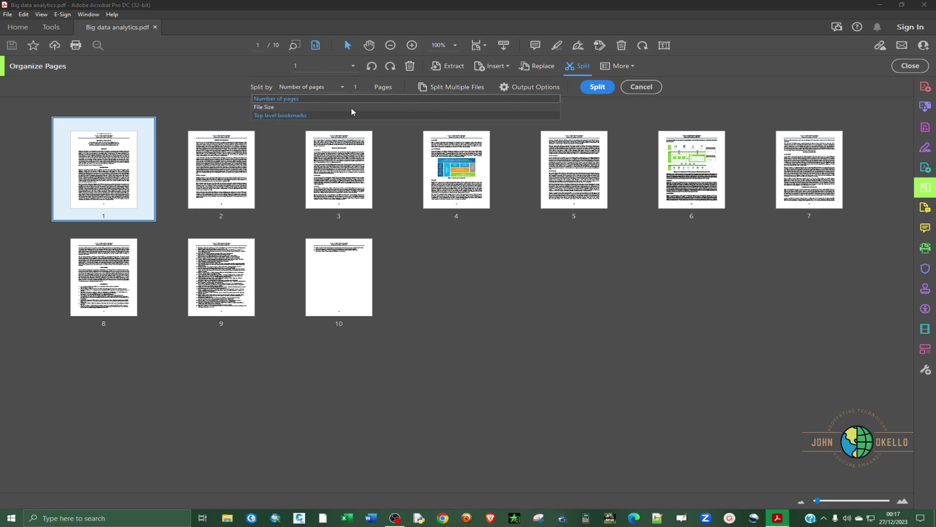
click(300, 100)
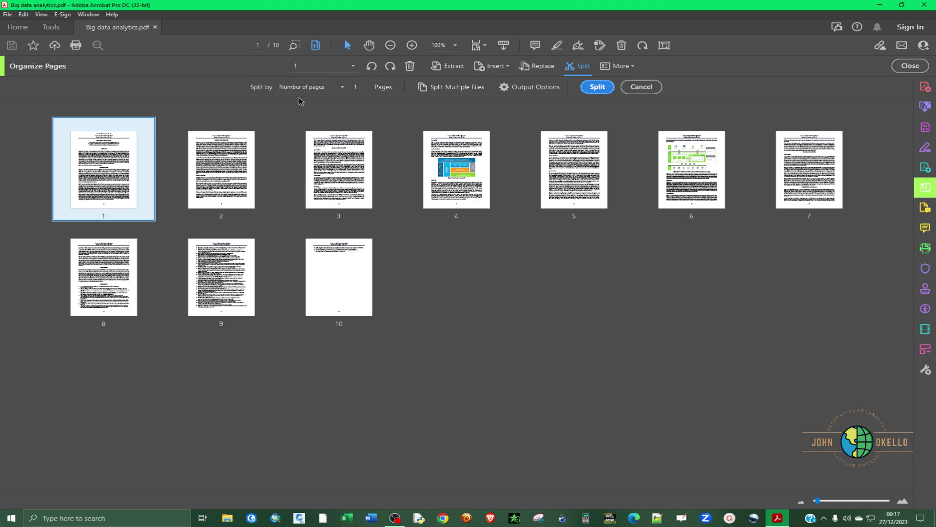
click(355, 87)
key(BackSpace)
text(1)
Step: In Output Options, target 'A Folder on My Computer' and bring up the folder chooser
click(529, 91)
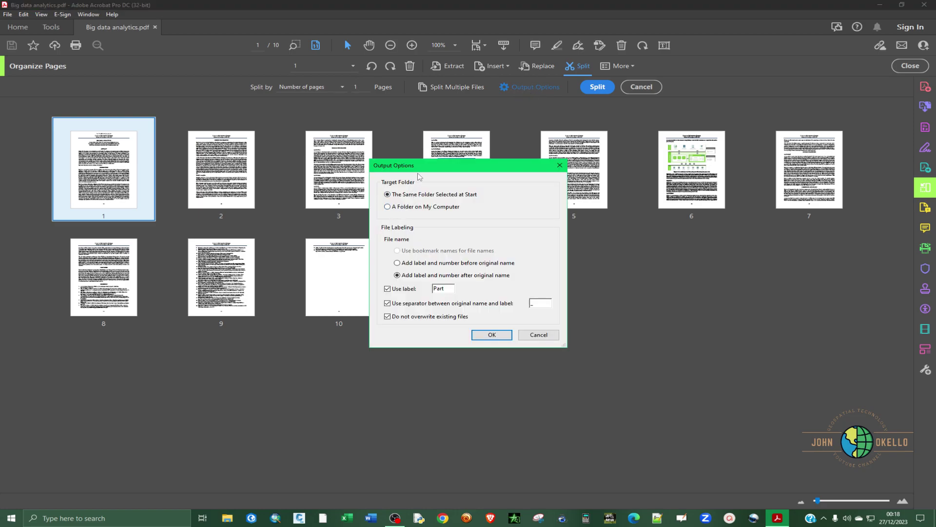
drag(426, 170, 426, 214)
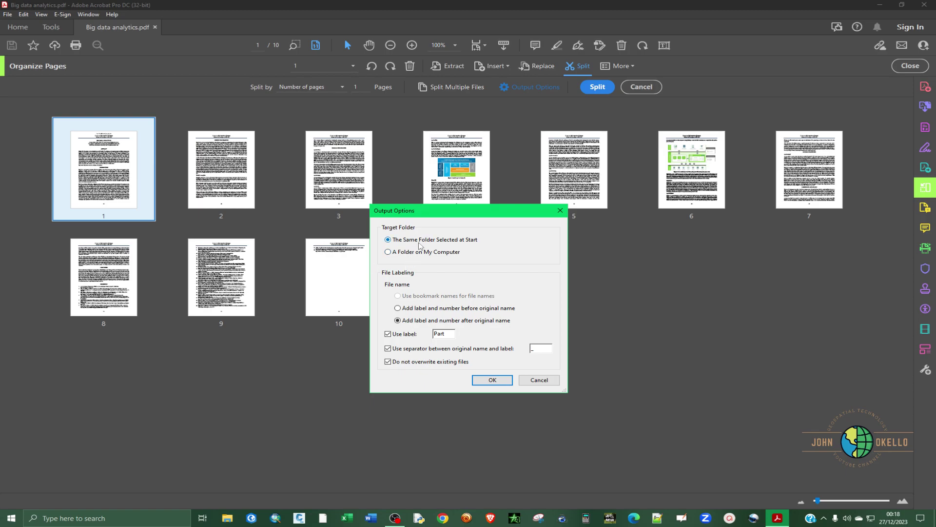
click(388, 252)
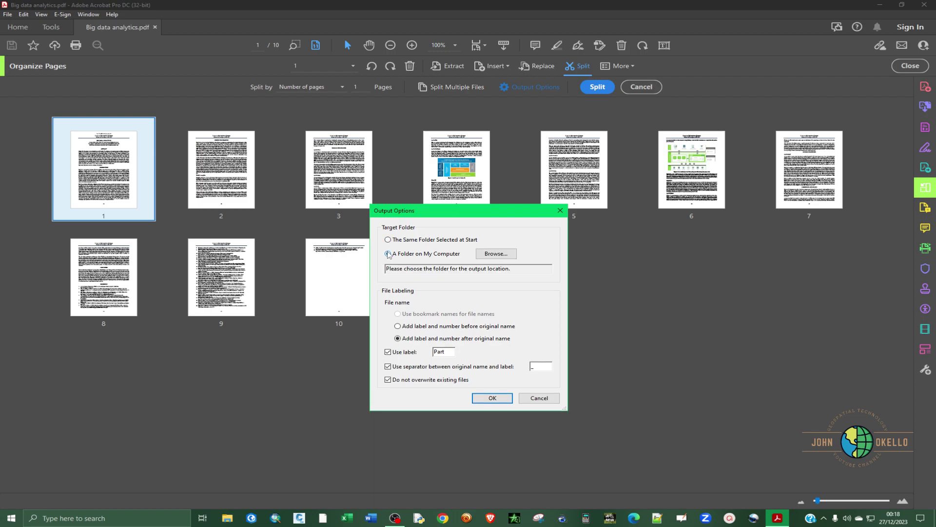
click(486, 252)
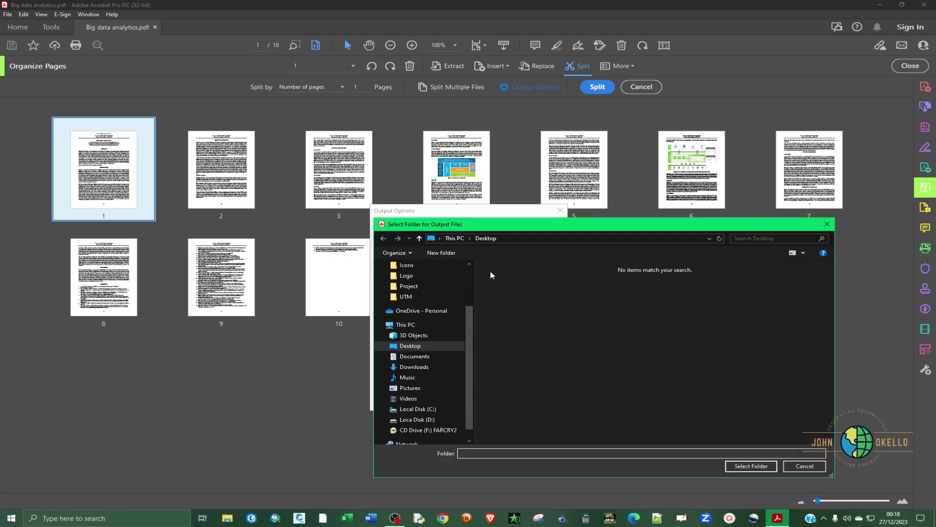
Step: Create a new 'Split PDFs' folder on the Desktop and select it as the output folder
click(419, 348)
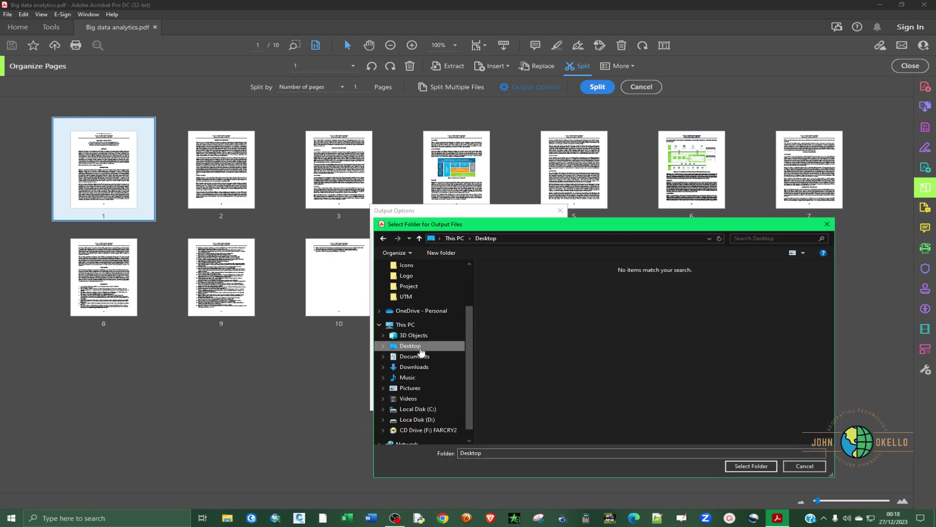
right_click(545, 297)
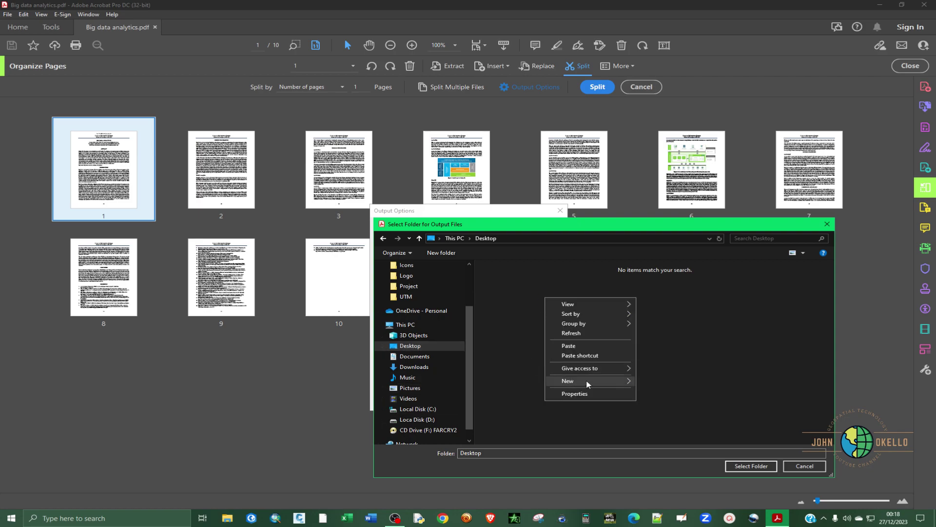
mouse_move(588, 384)
click(653, 383)
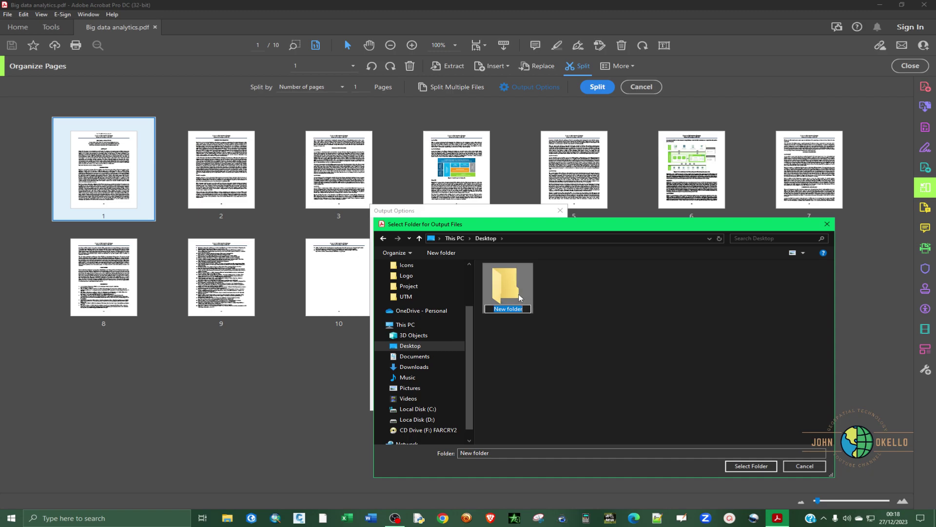
text(Split PDFs)
key(Return)
click(741, 466)
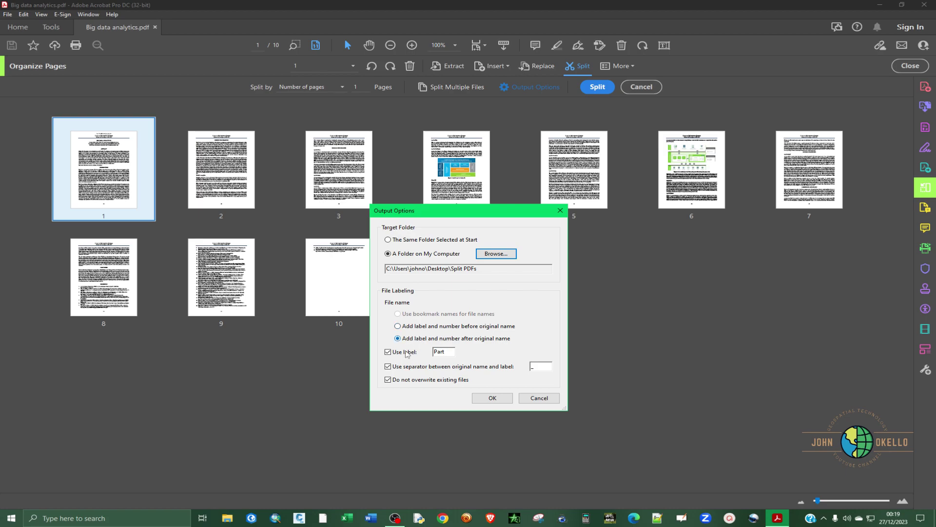
Step: Keep the label after the original name, use '_' as separator, allow overwriting, and apply
click(399, 327)
click(398, 338)
key(Delete)
text(_)
click(388, 379)
click(474, 397)
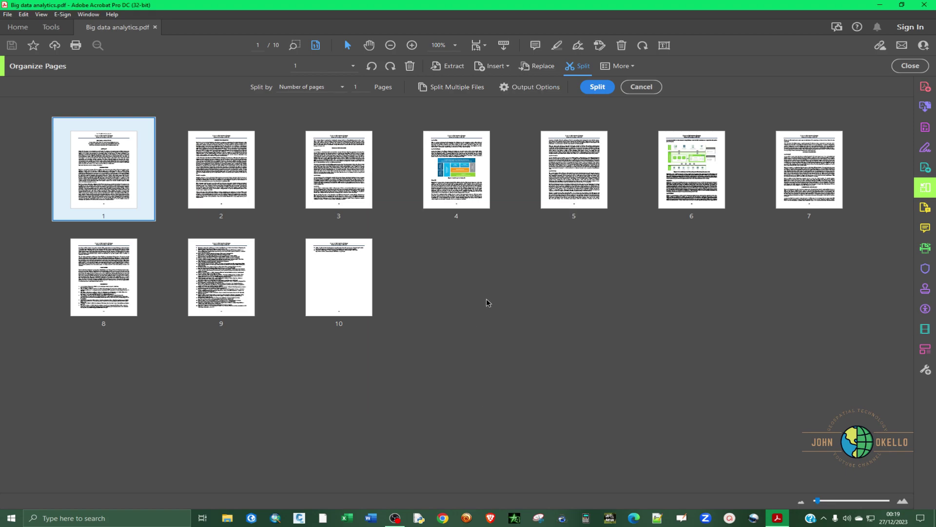
Step: Split the PDF into ten single-page files and dismiss the success message
click(603, 88)
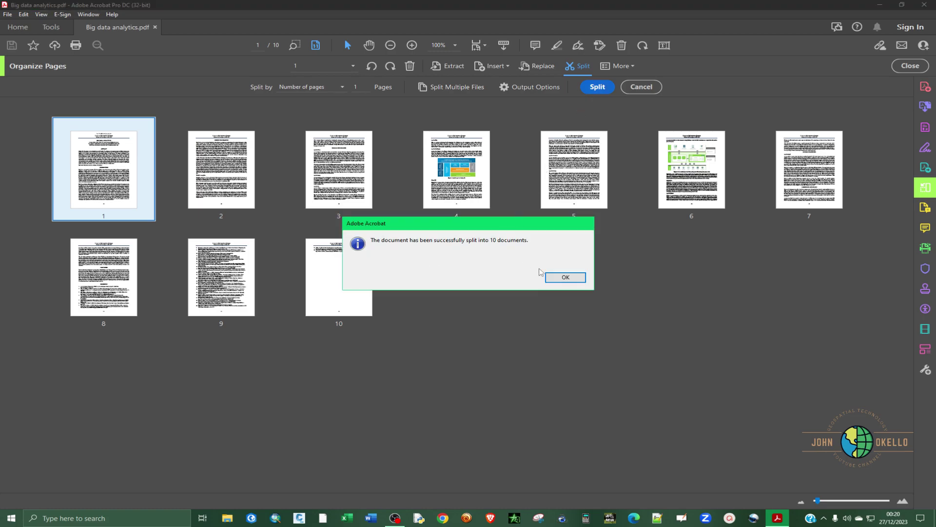
click(557, 280)
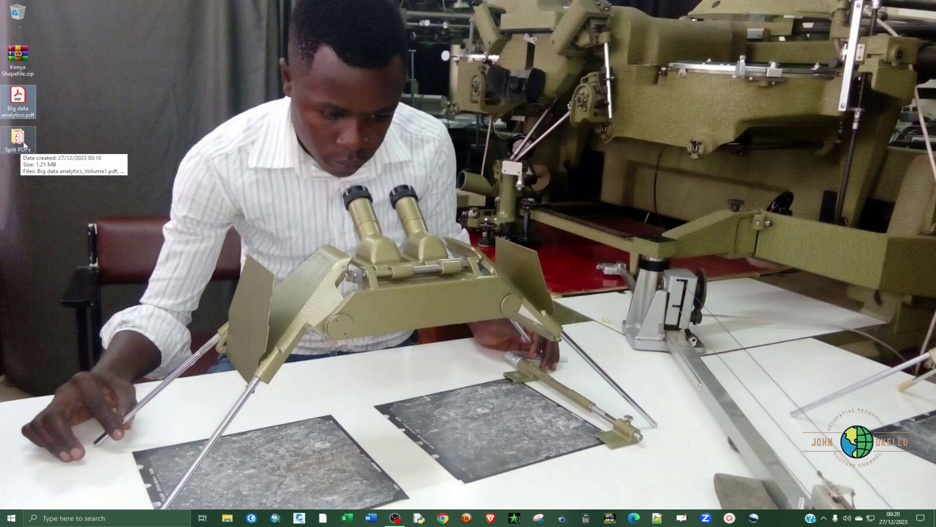
Step: Open the Split PDFs folder and review the ten Big data analytics Volume PDFs
double_click(24, 145)
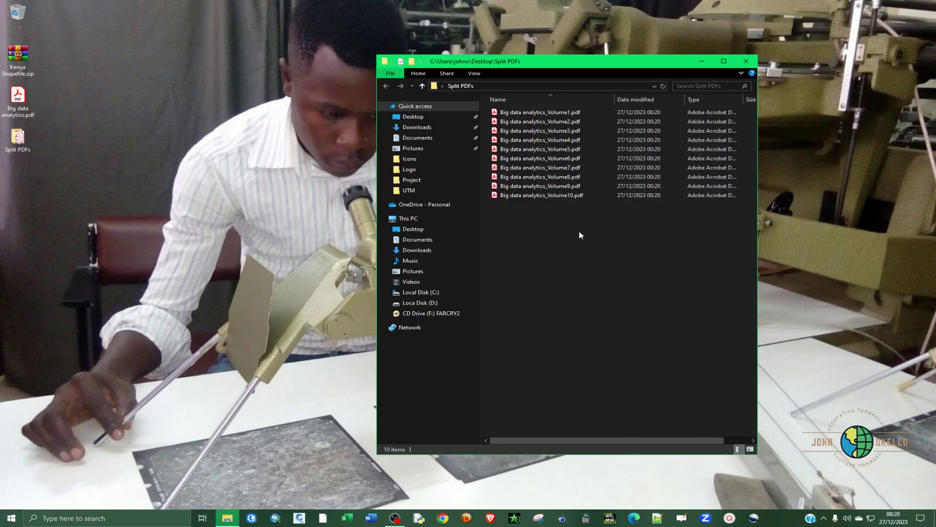
click(553, 114)
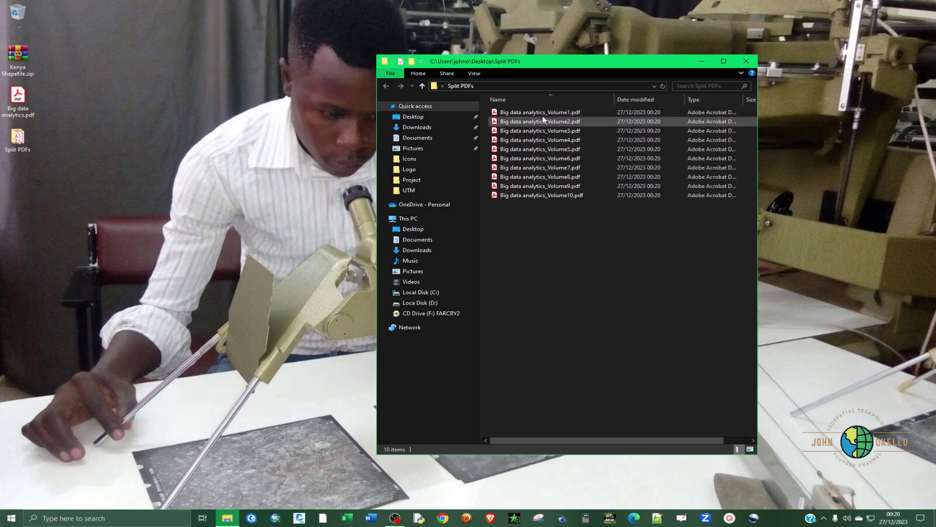
click(20, 101)
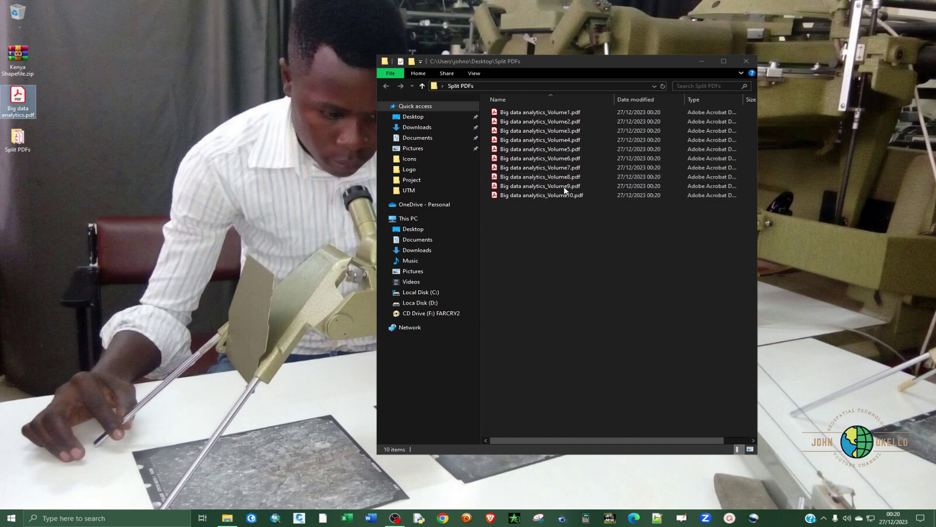